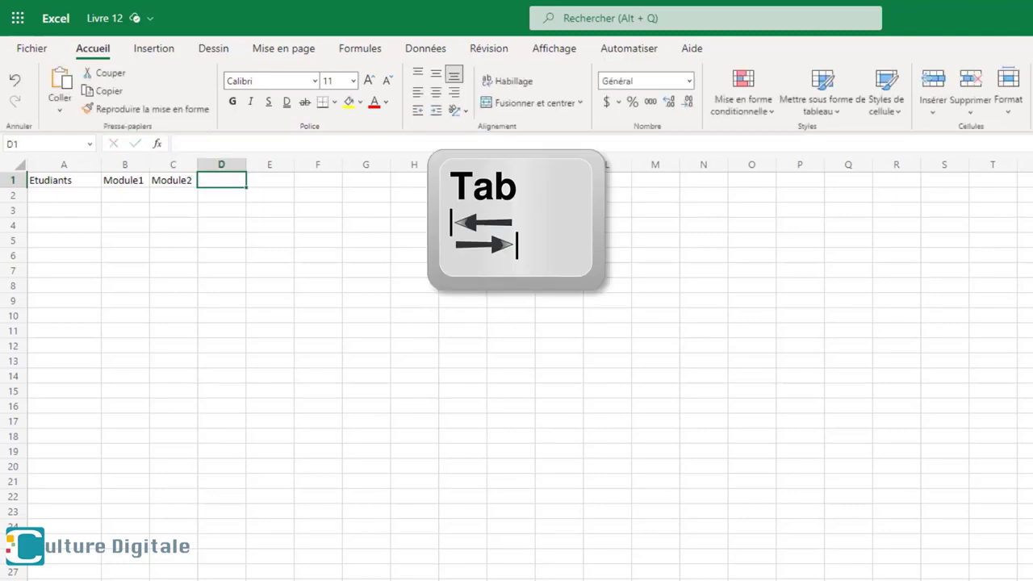
Complete the header row with Module3, Module4, Module5 and Module6
text(Module3)
key(Tab)
text(Module4)
key(Tab)
text(Module5)
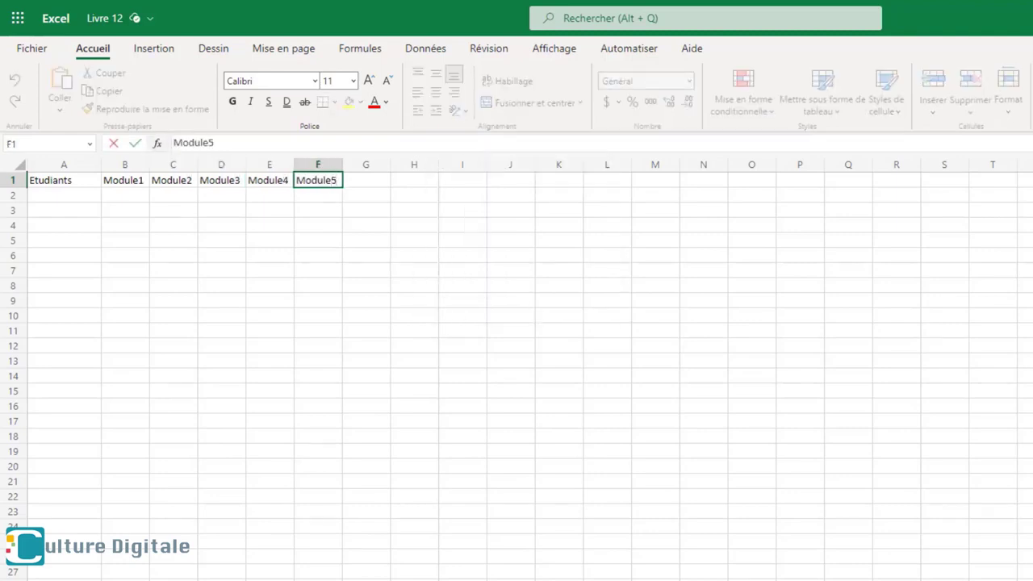
key(Tab)
text(Module6)
key(Return)
text(Inass A)
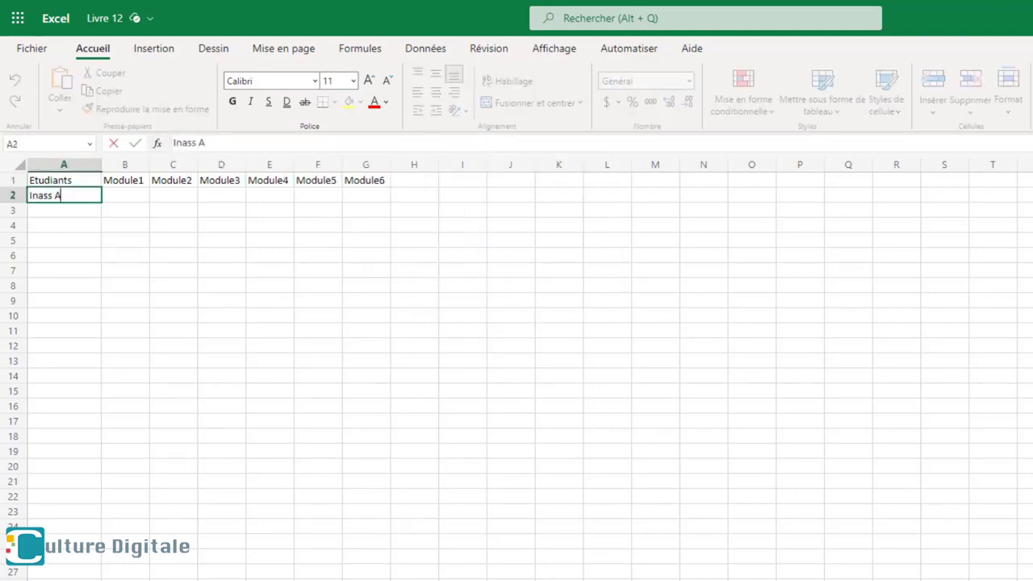
text(lami)
key(Return)
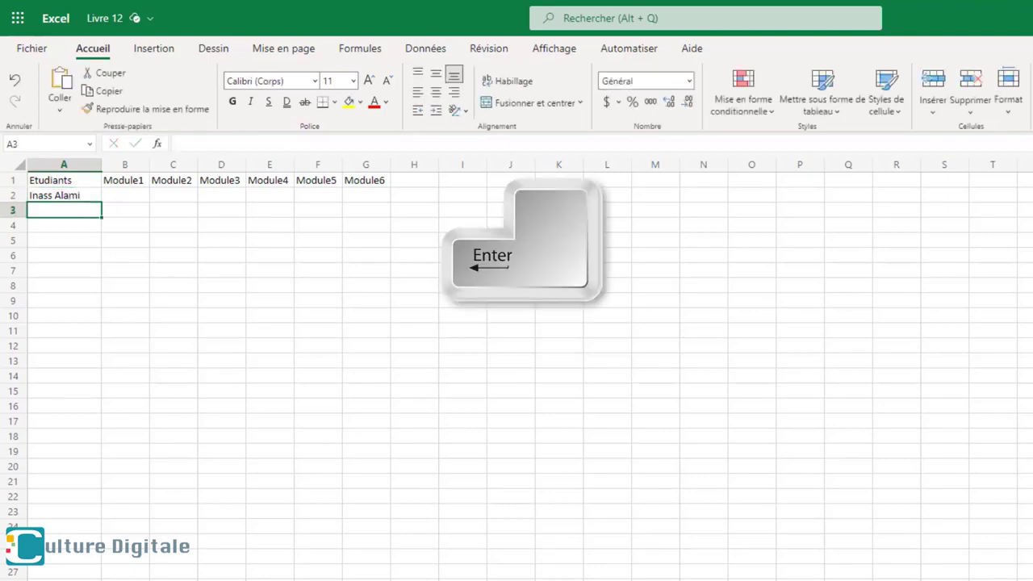
text(Salma Ziad)
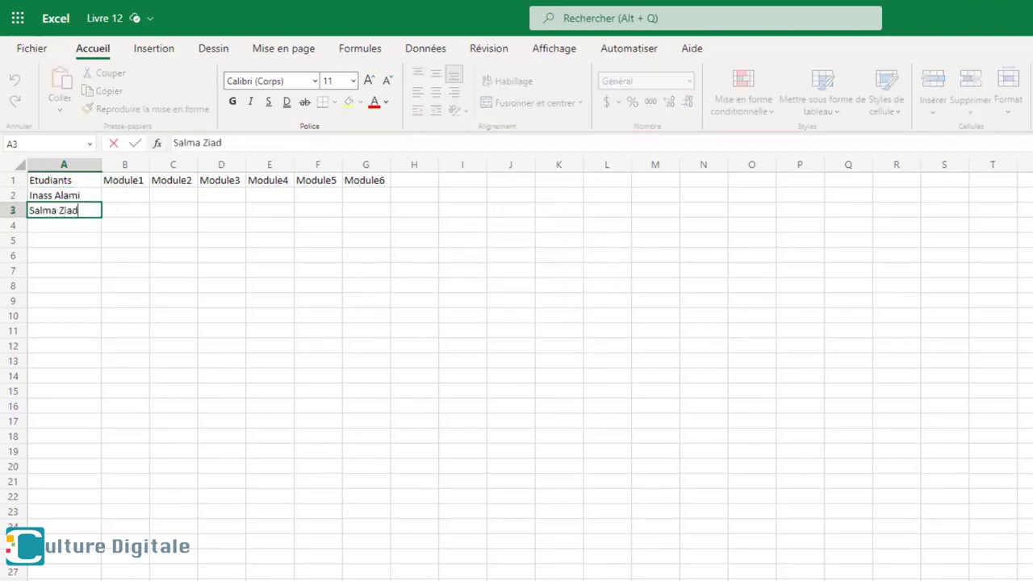
key(Down)
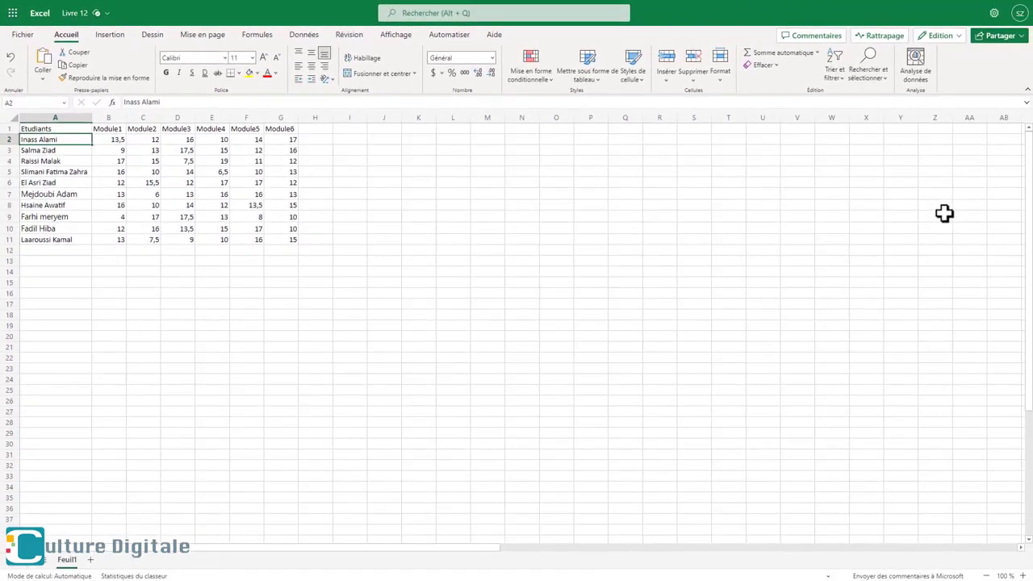
click(178, 117)
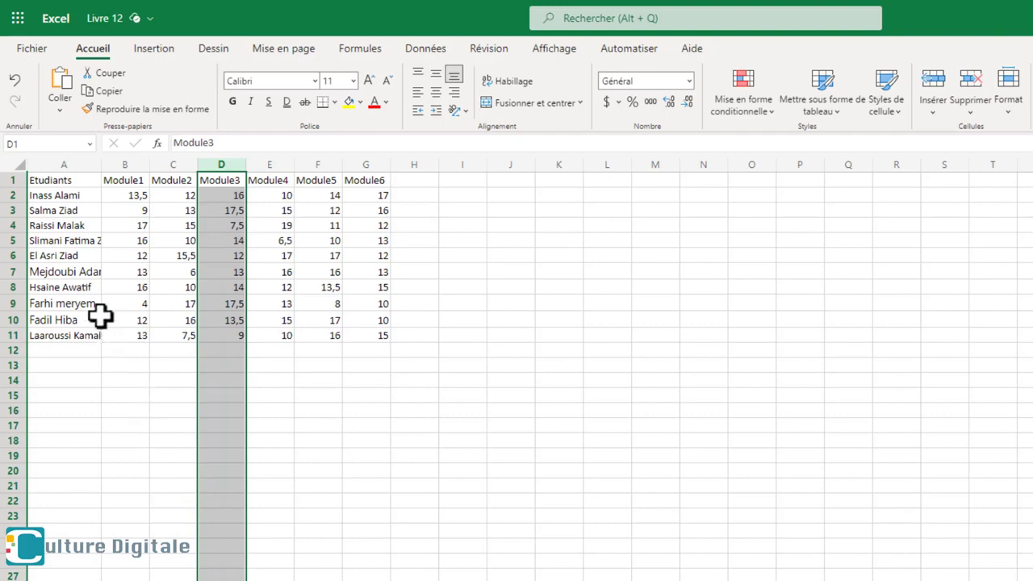
click(13, 257)
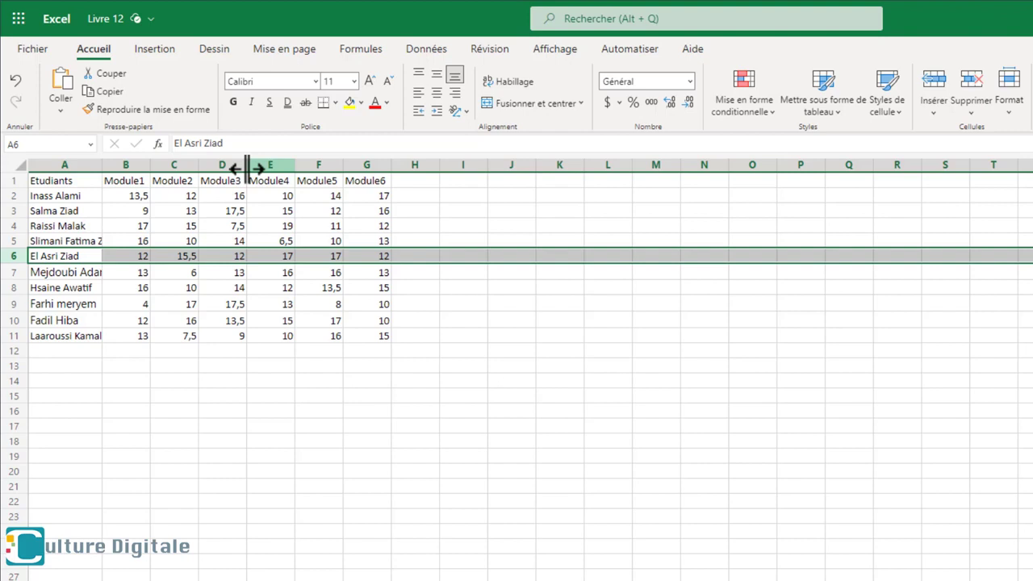
Widen and autofit the Module3 column, then set all Module1–Module6 columns to width 10
drag(247, 167, 310, 164)
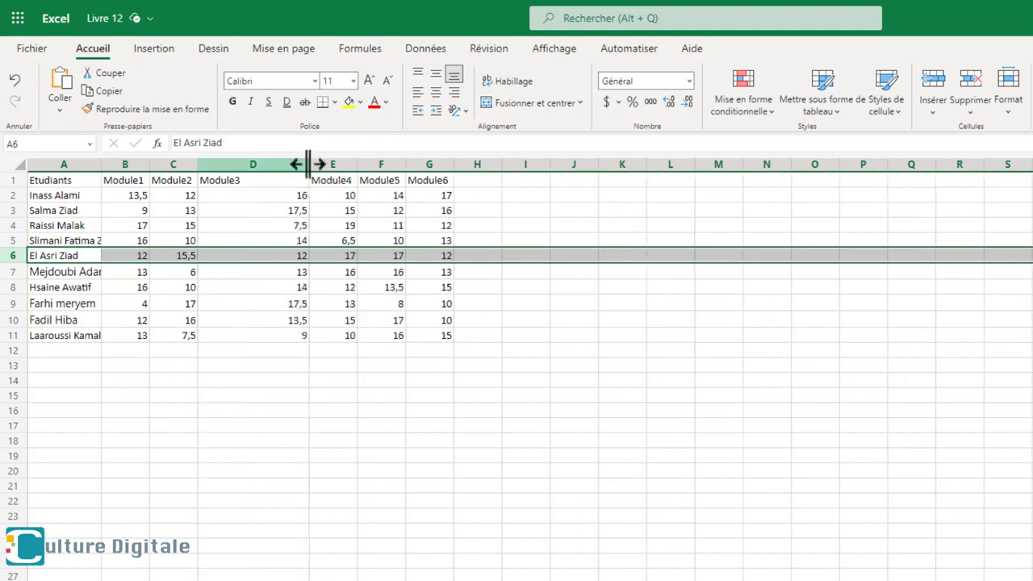
double_click(307, 163)
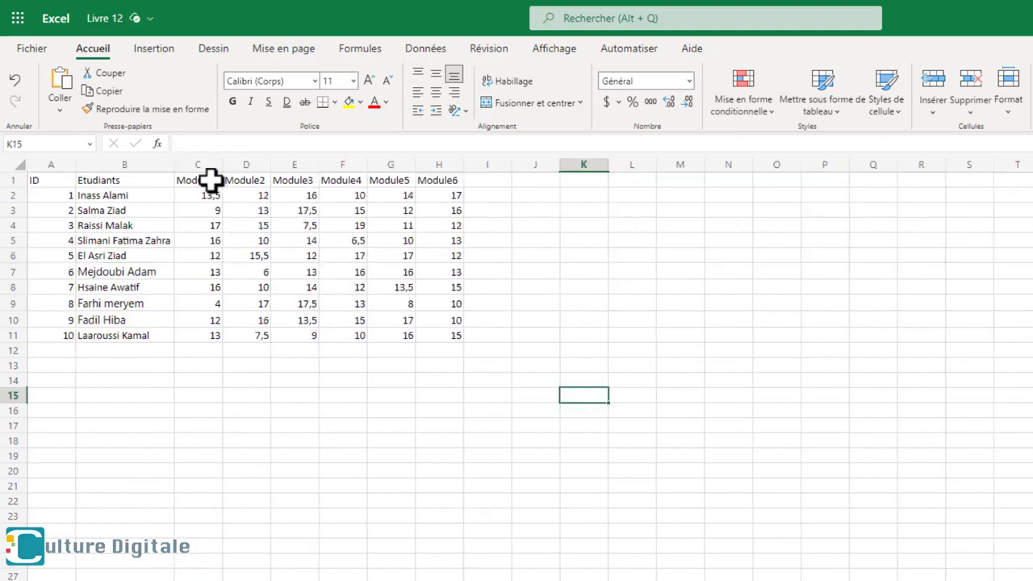
click(205, 168)
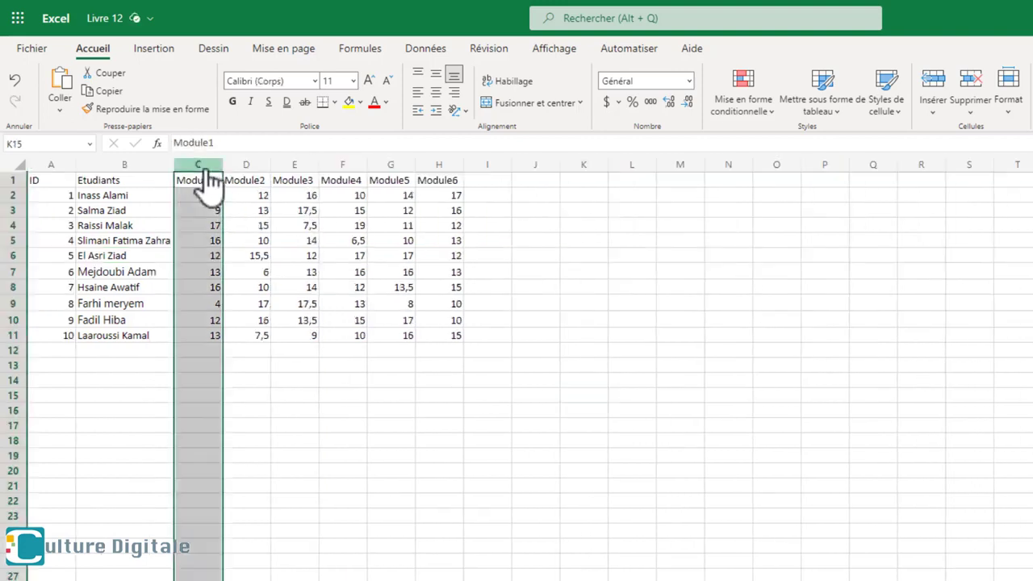
drag(207, 171, 428, 172)
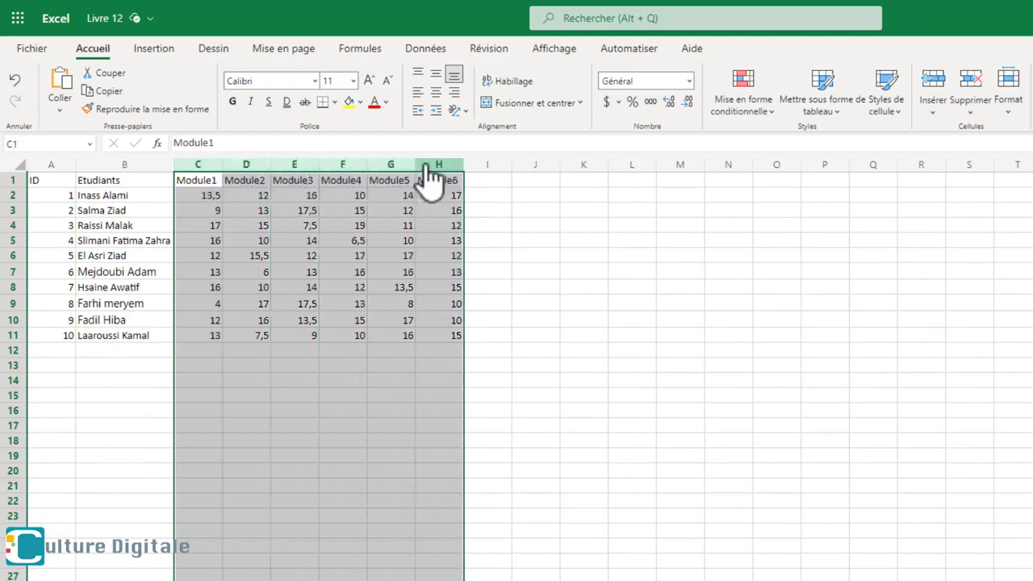
right_click(427, 172)
click(477, 399)
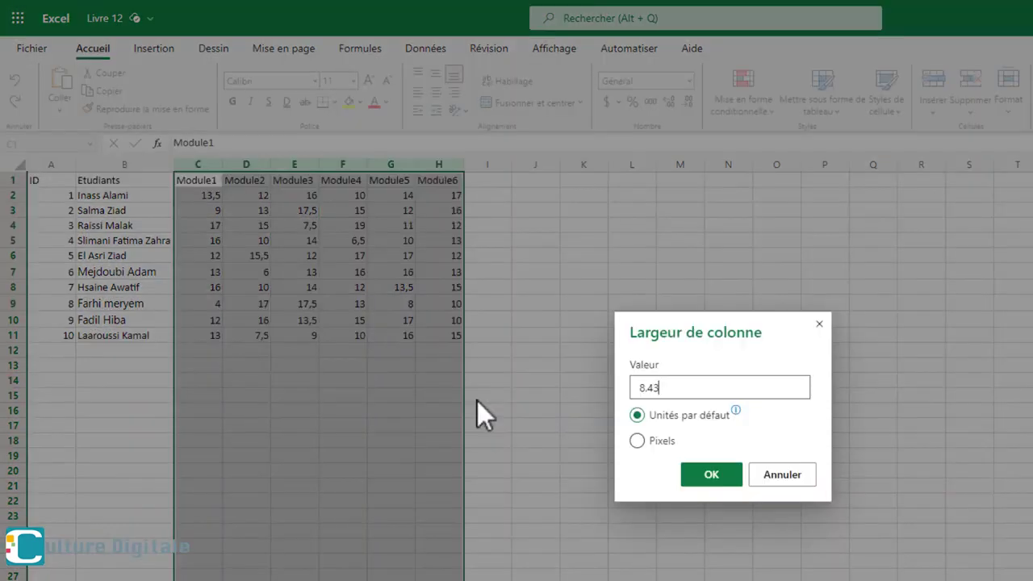
key(BackSpace)
key(BackSpace)
key(BackSpace)
key(BackSpace)
text(10)
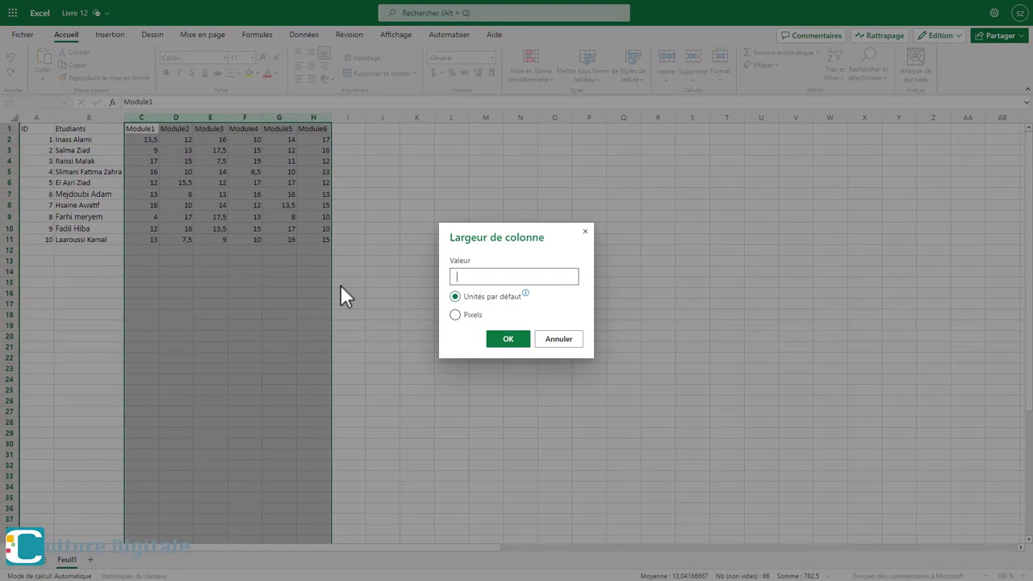
click(494, 344)
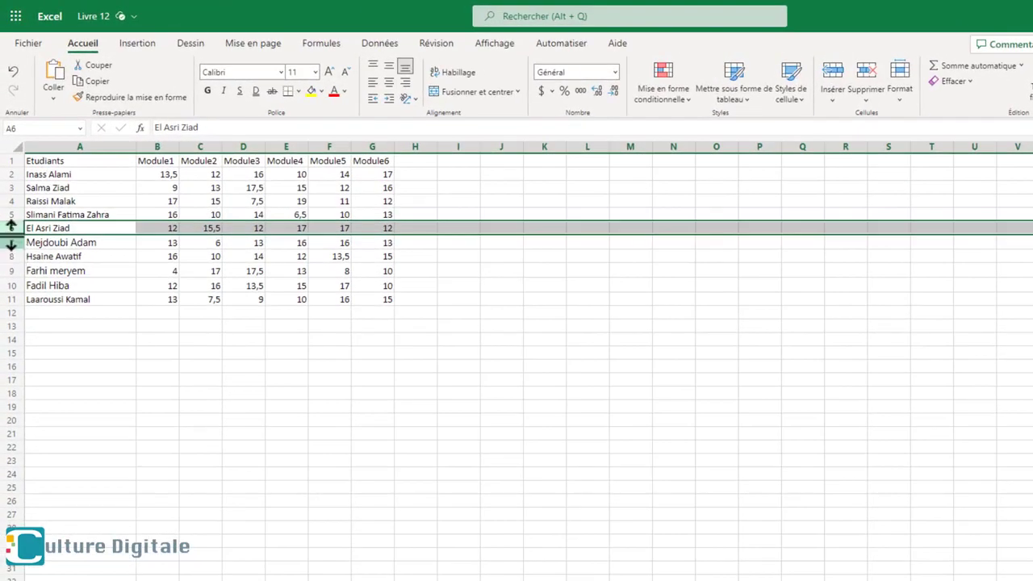
drag(10, 234, 12, 260)
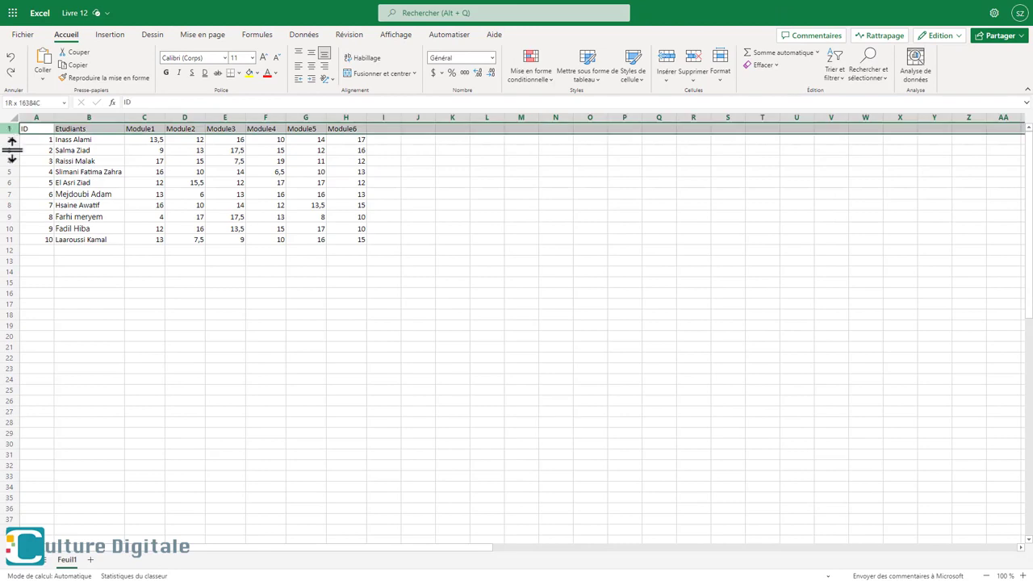
drag(11, 150, 18, 233)
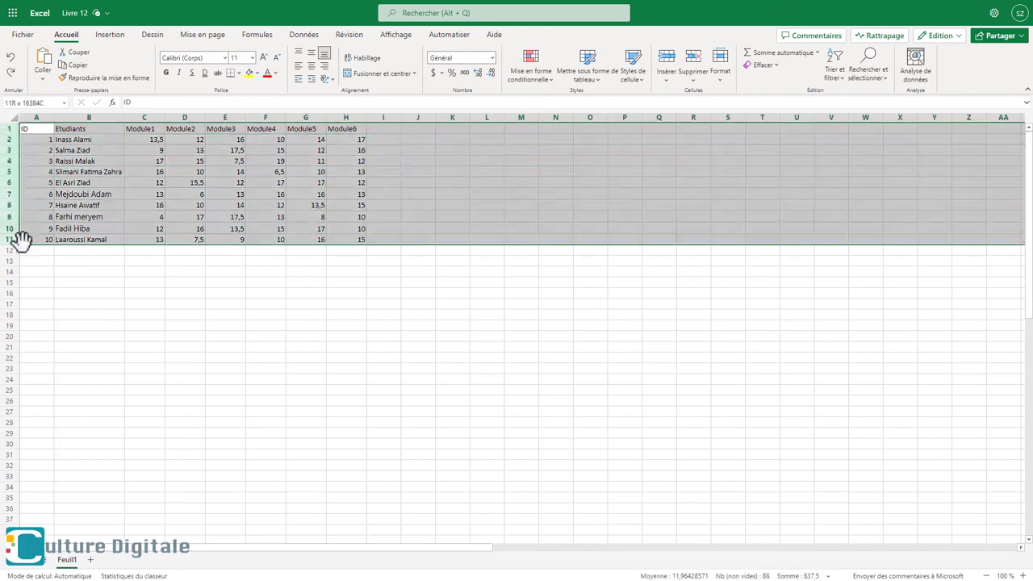
right_click(8, 203)
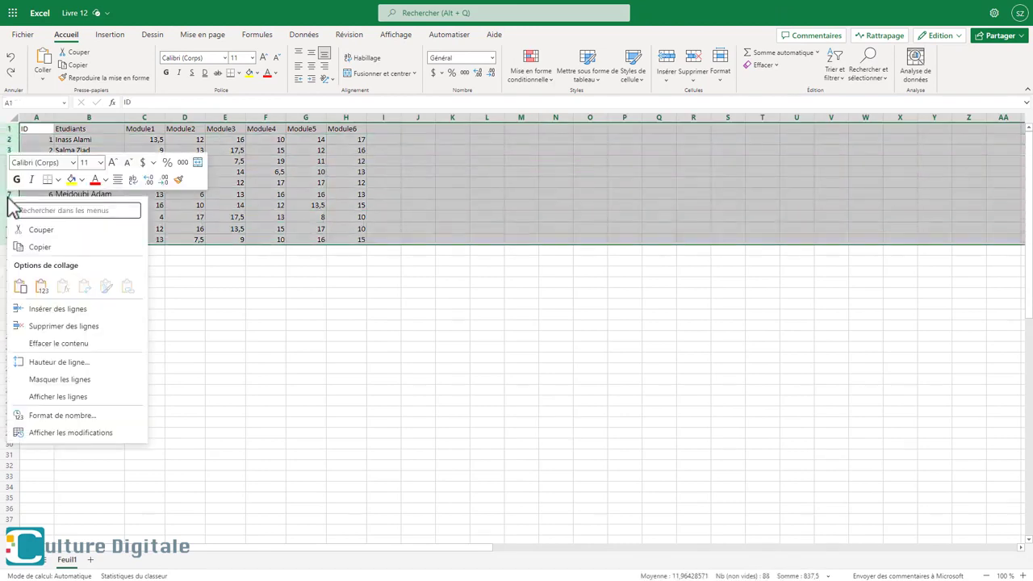
click(69, 364)
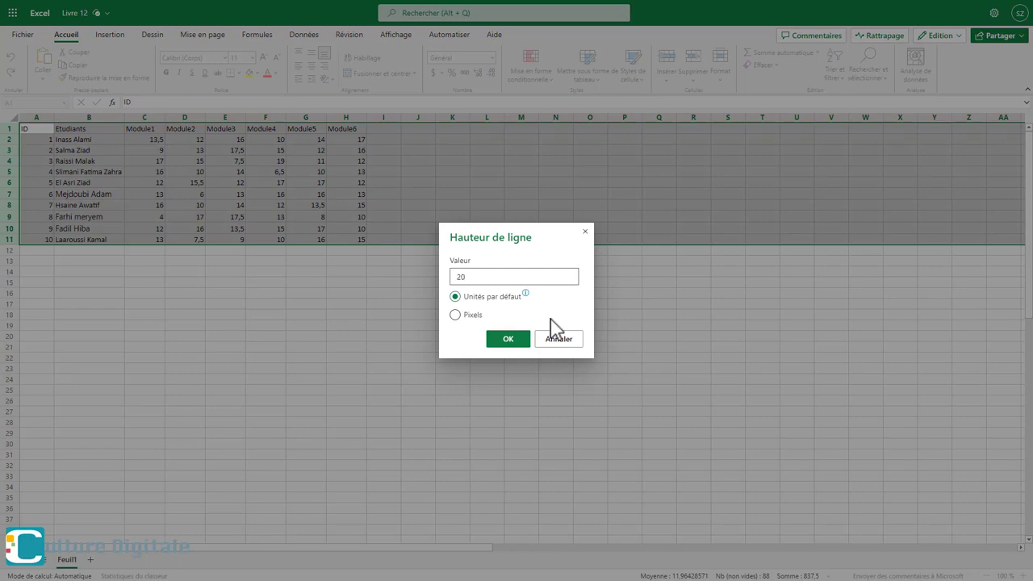
click(515, 347)
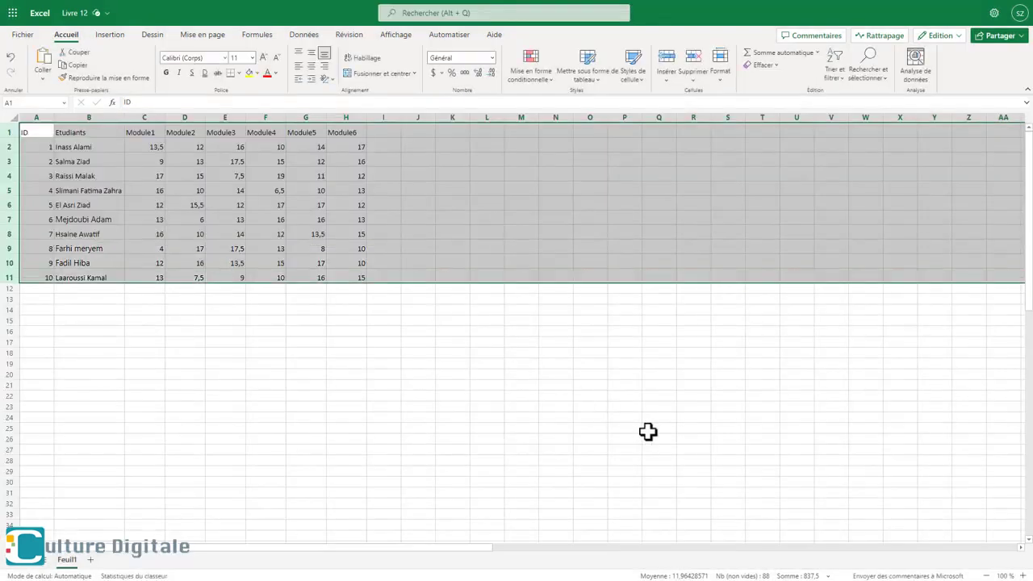
click(658, 429)
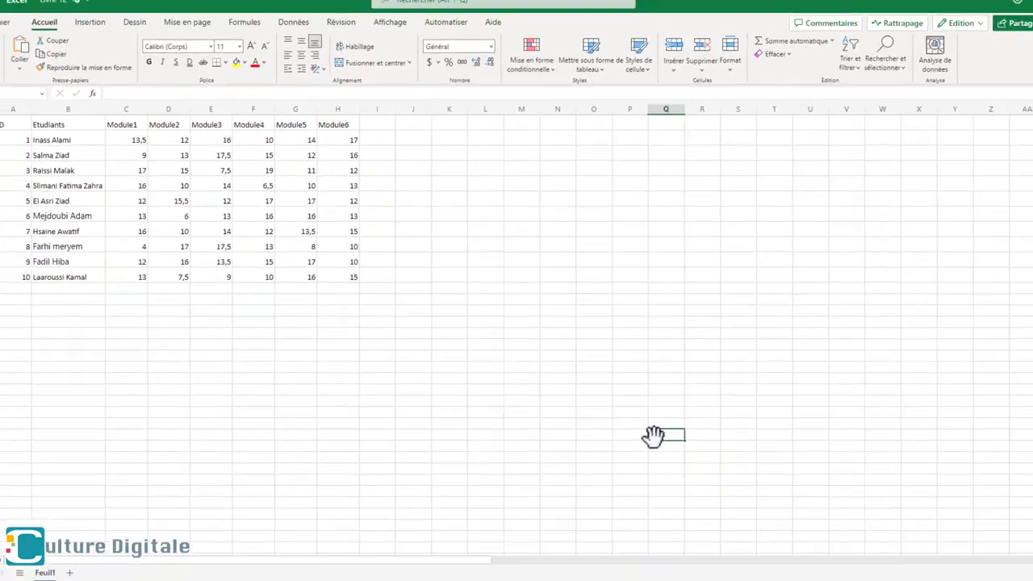
Insert an empty column to the left of the Etudiants names column
click(56, 121)
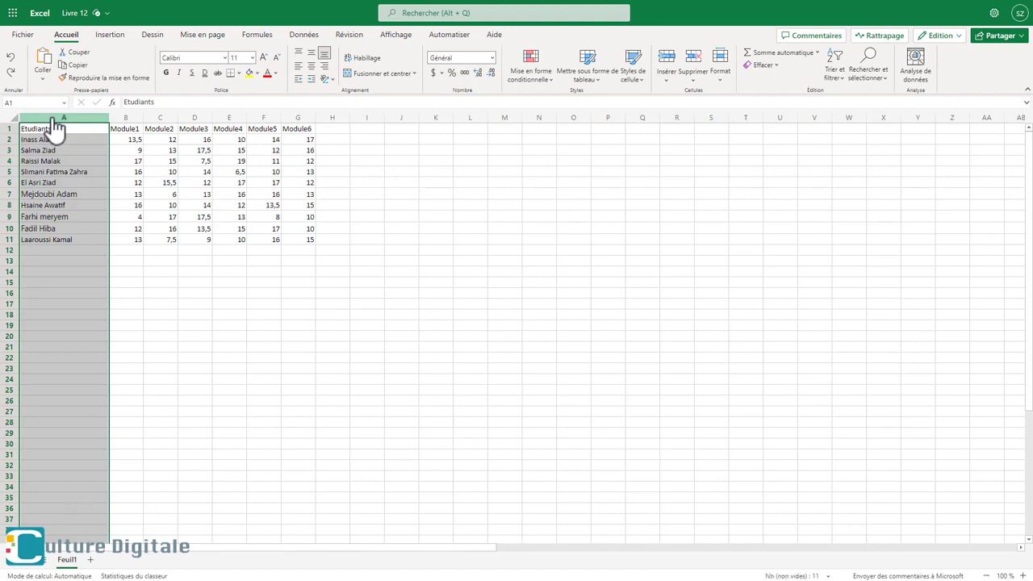
right_click(57, 125)
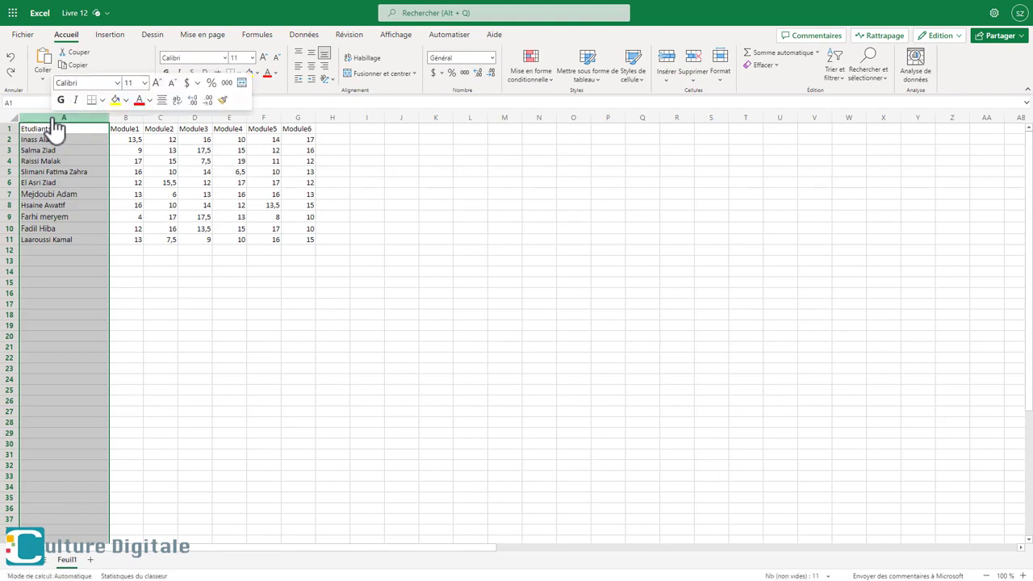
right_click(56, 129)
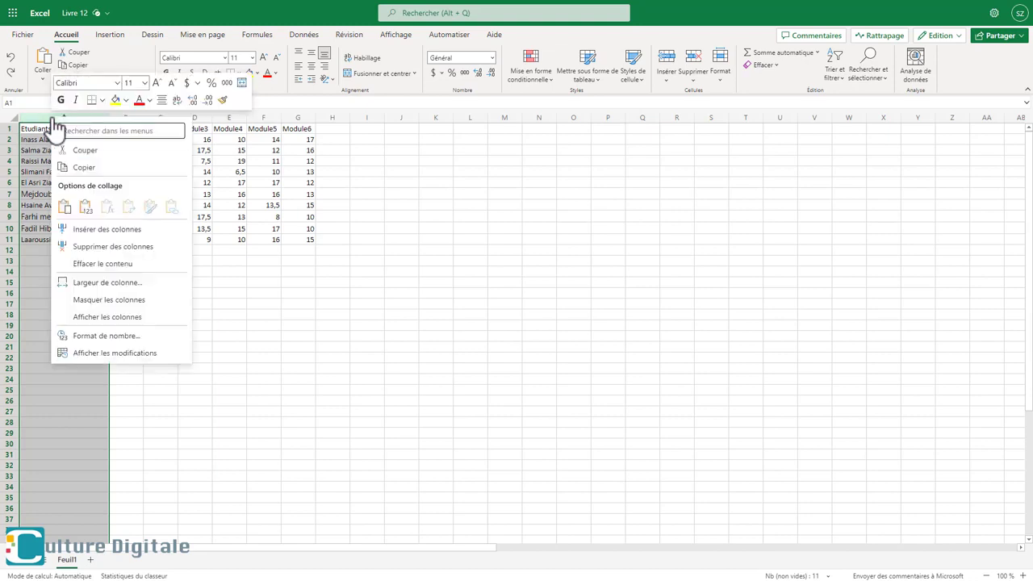
click(108, 232)
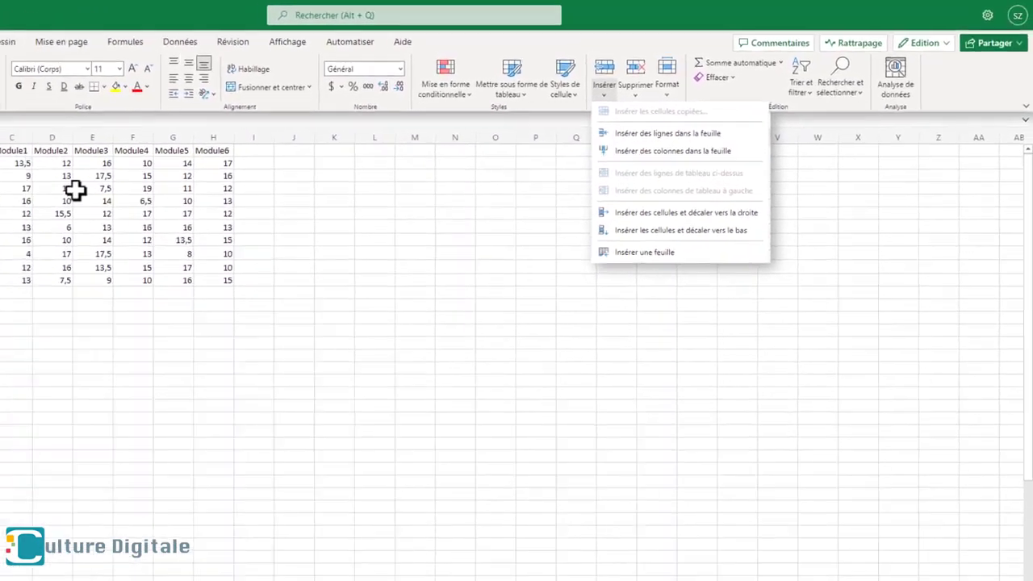
Try inserting a column before Module2, then undo that insertion
click(52, 137)
right_click(52, 138)
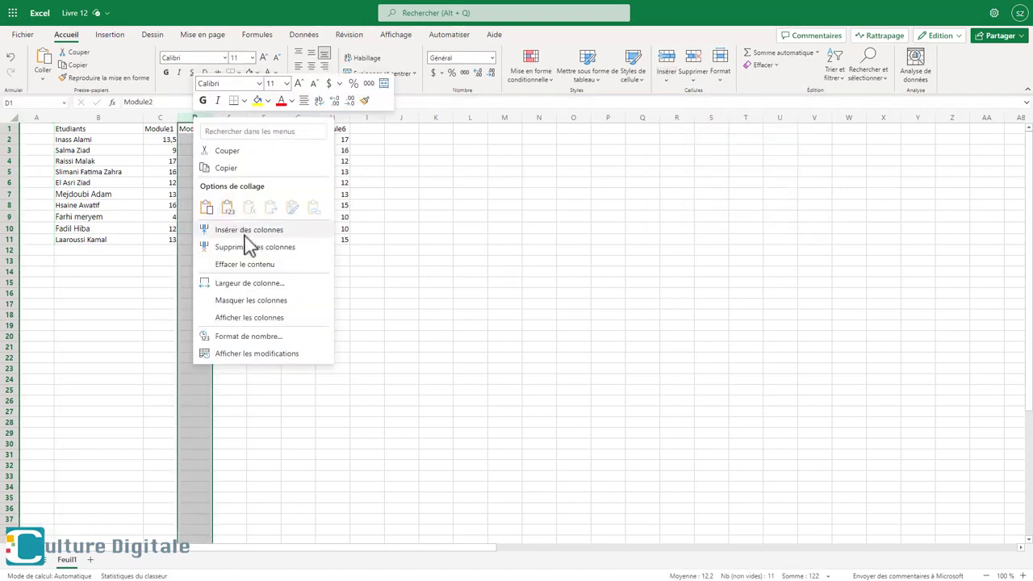
click(246, 232)
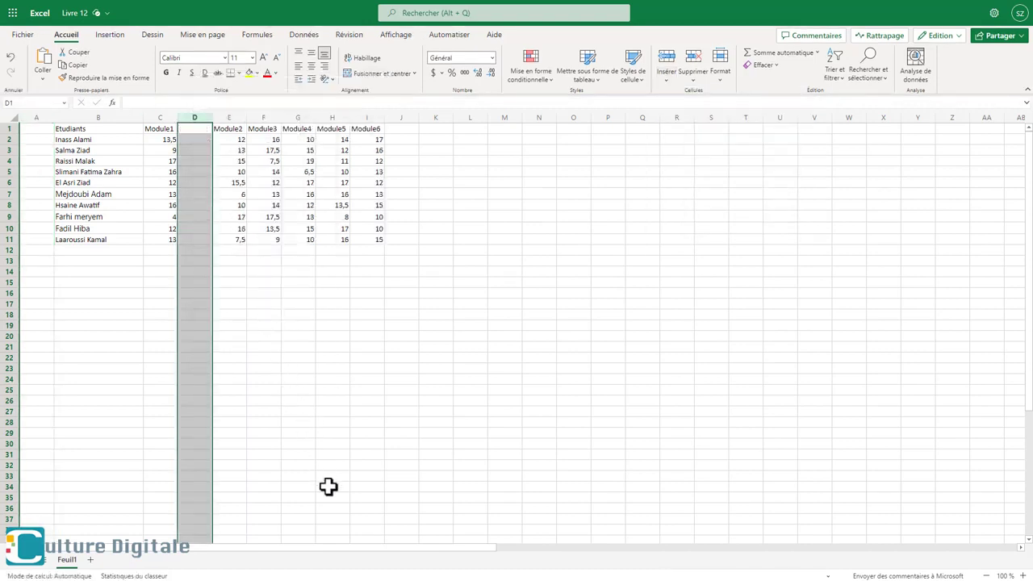
key(ctrl+z)
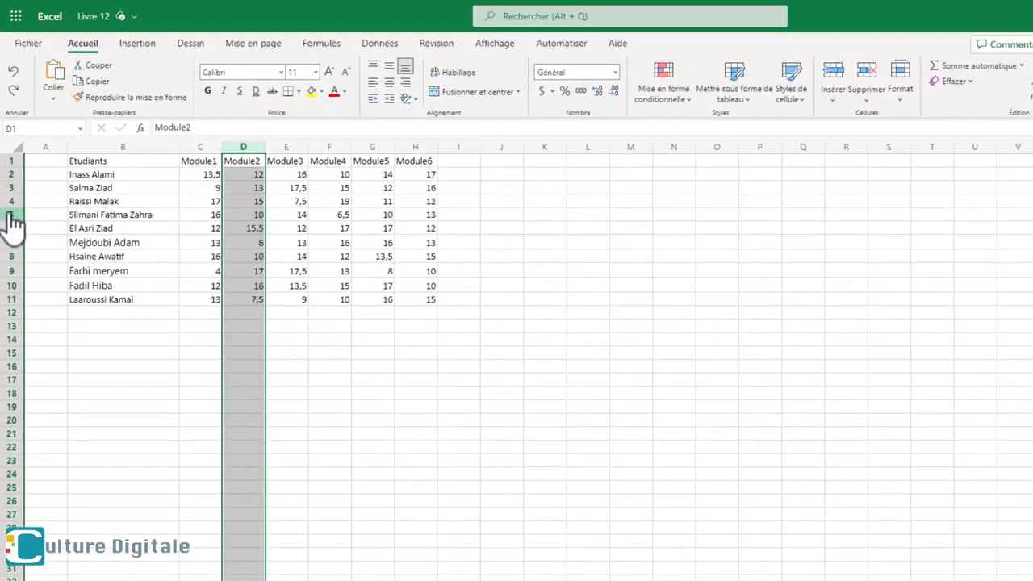
click(11, 216)
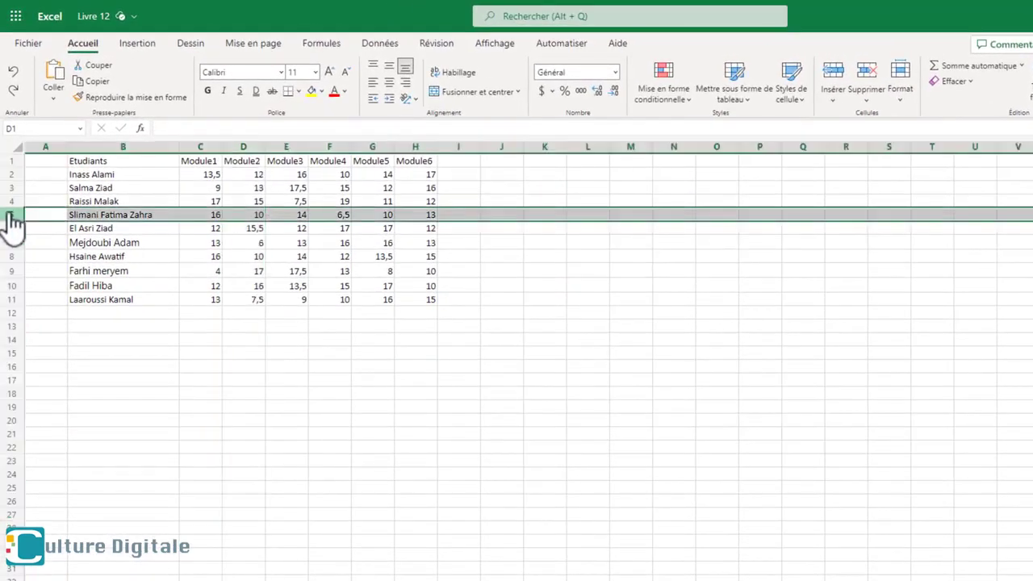
right_click(12, 218)
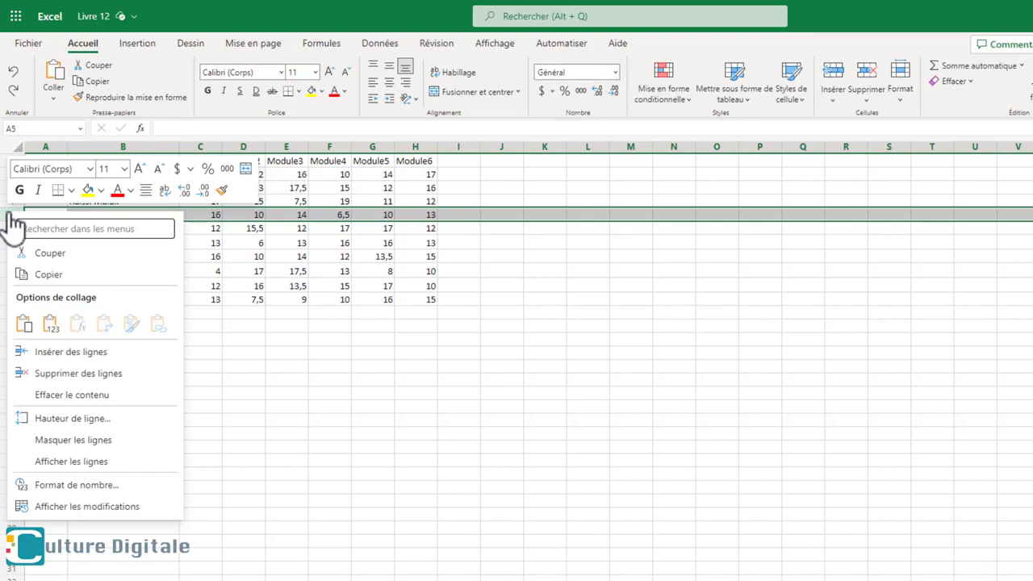
click(89, 354)
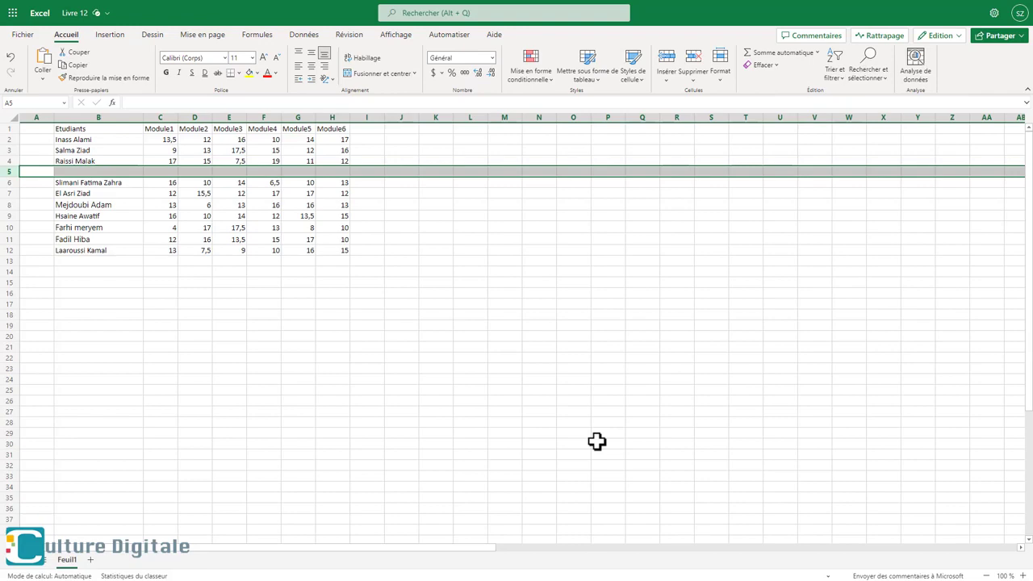
key(ctrl+minus)
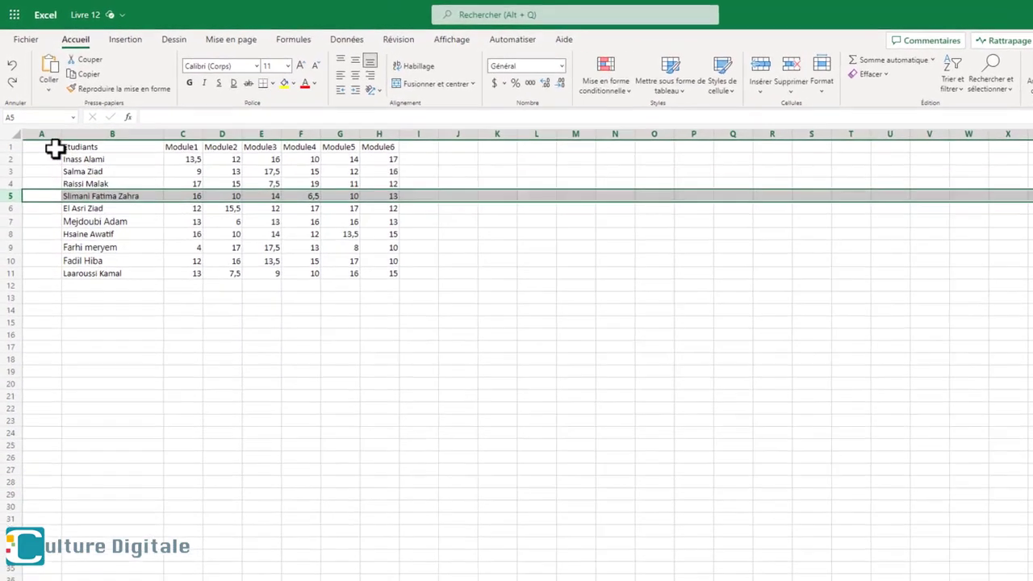
Head column A with 'ID' and fill the student IDs 1 through 10 down to row 11
click(54, 148)
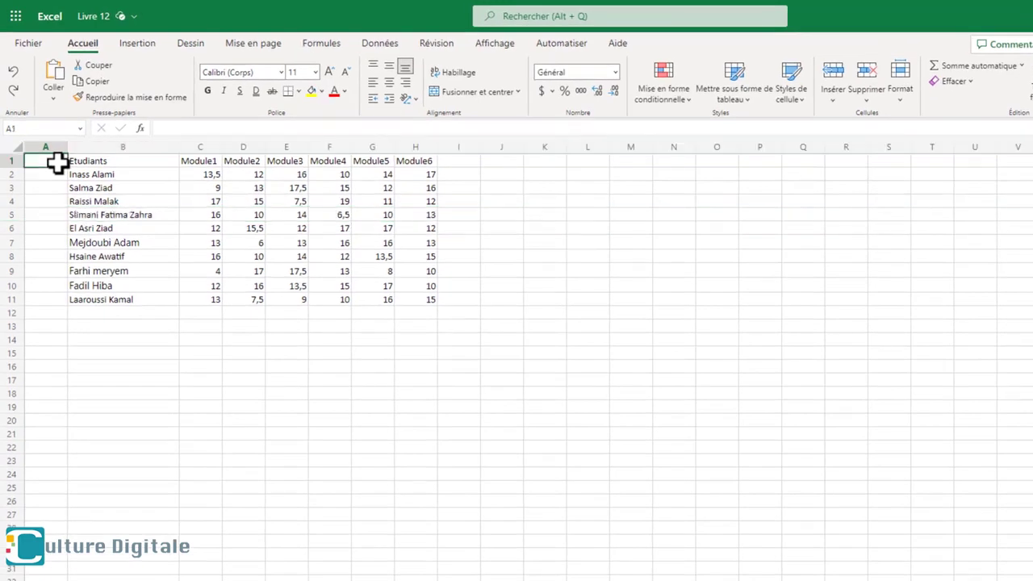
double_click(56, 162)
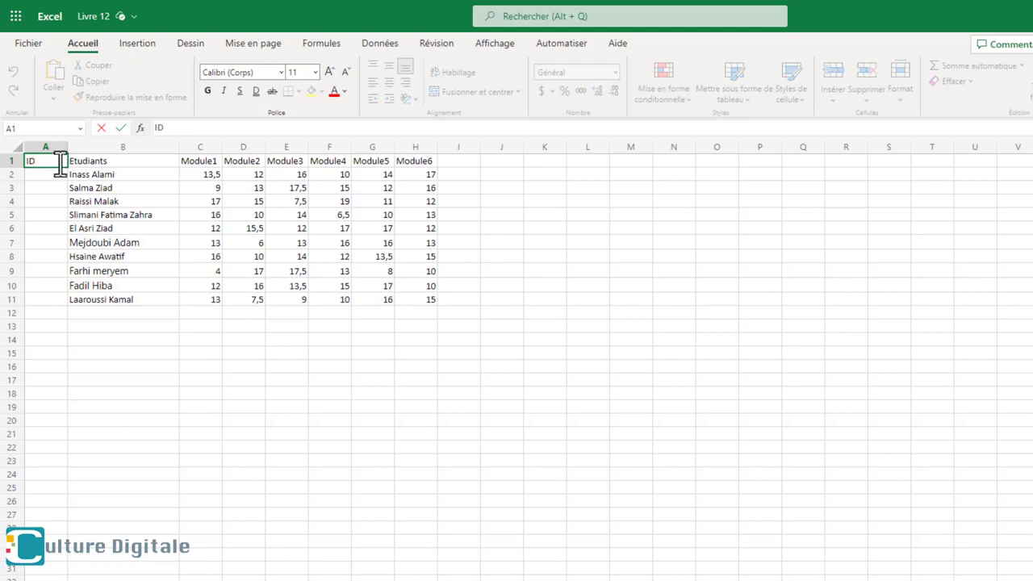
click(59, 175)
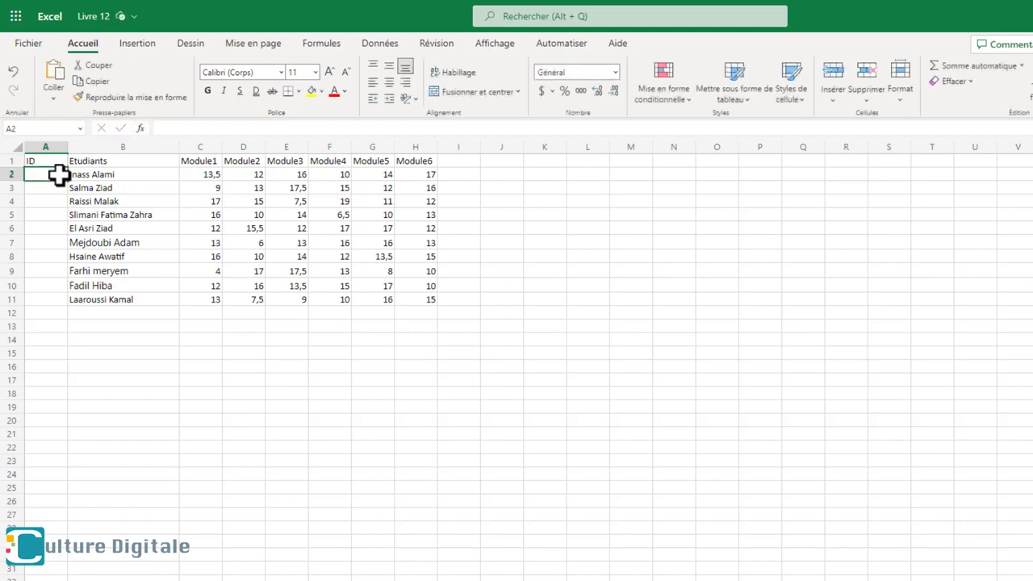
text(1)
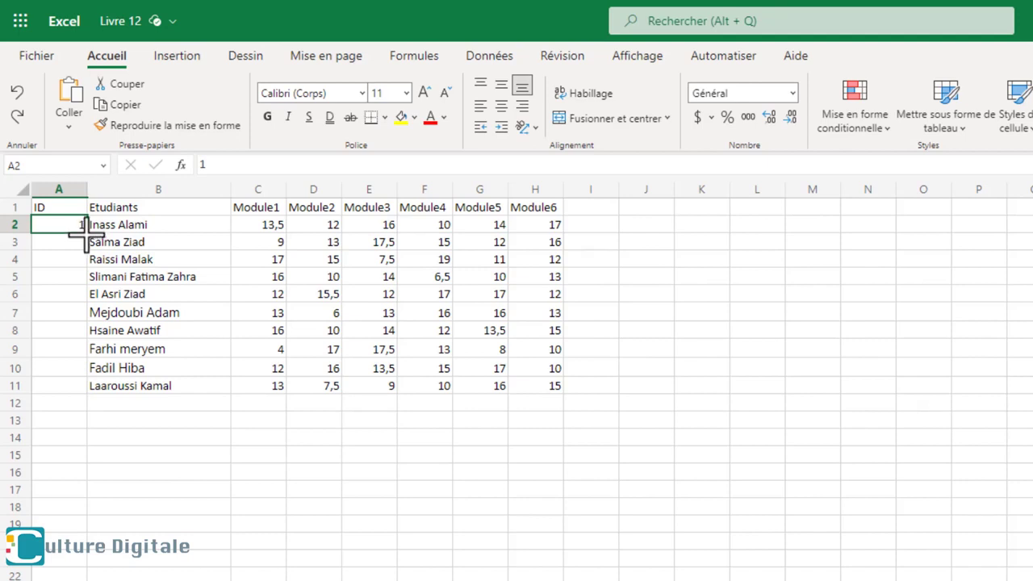
drag(86, 233, 86, 392)
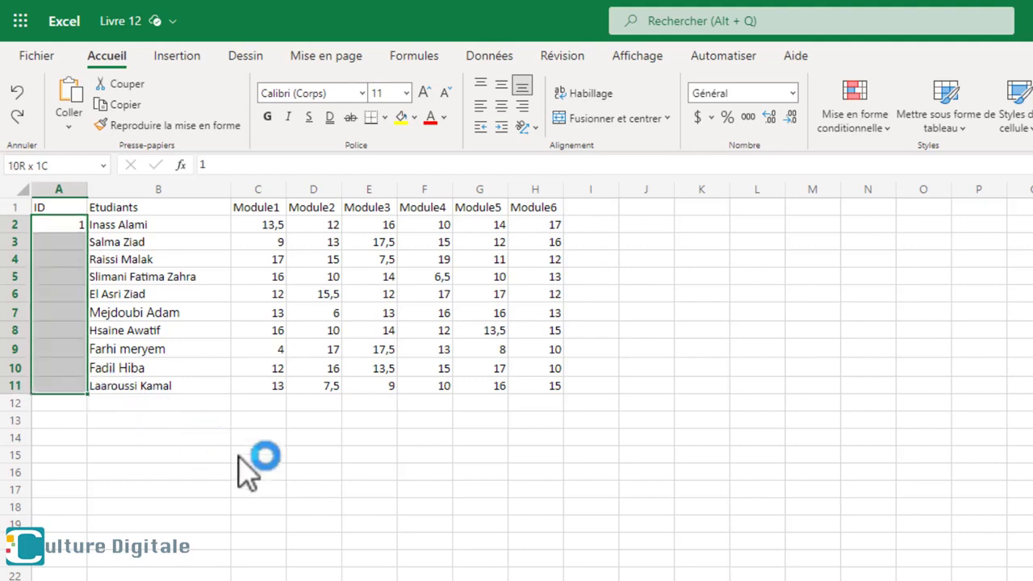